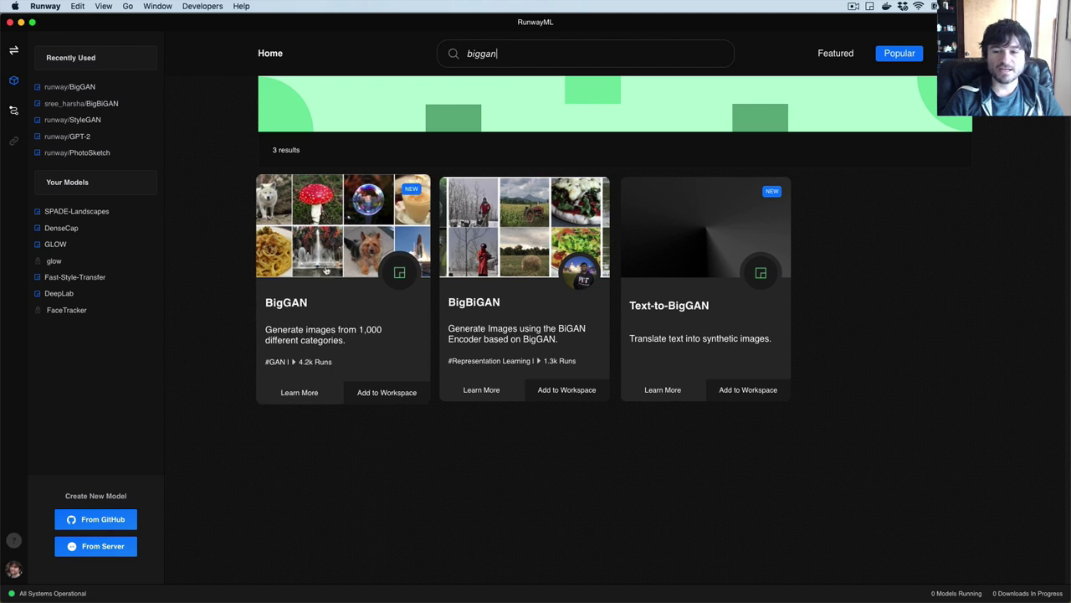
Step: Open the BigGAN model's page, look over its overview and add the model to the Runway Demos workspace
{"action": "left_click", "coordinate": [308, 275]}
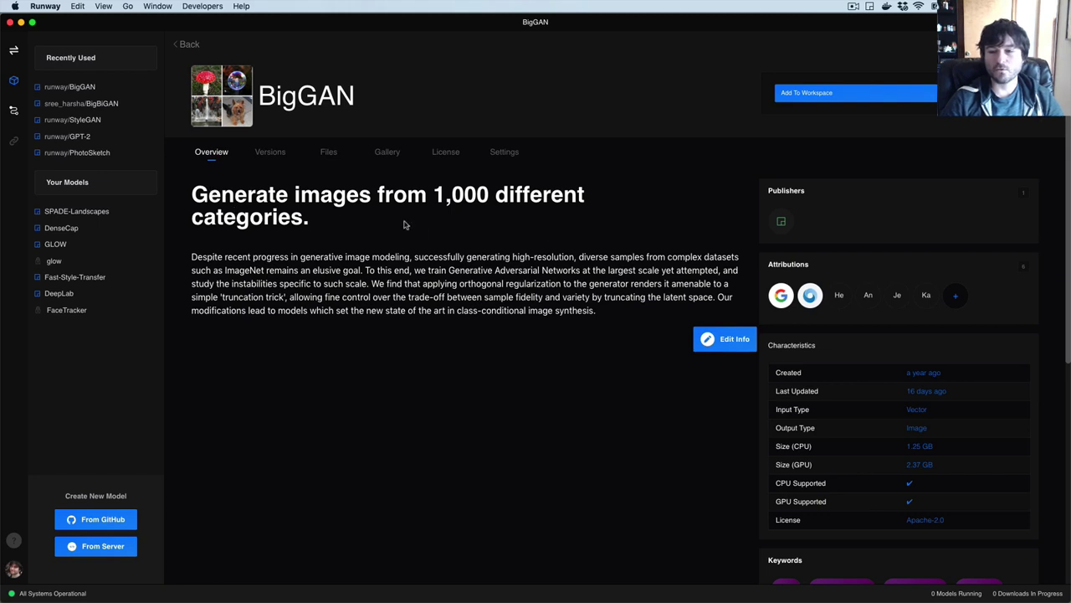
{"action": "scroll", "coordinate": [871, 348], "scroll_direction": "down", "scroll_amount": 5}
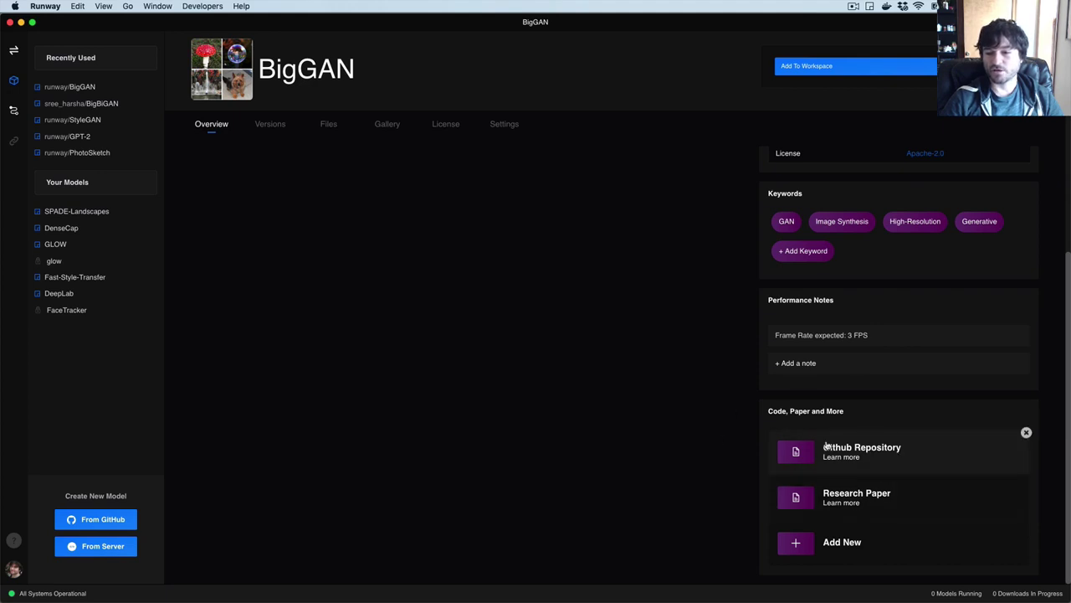
{"action": "scroll", "coordinate": [812, 439], "scroll_direction": "up", "scroll_amount": 5}
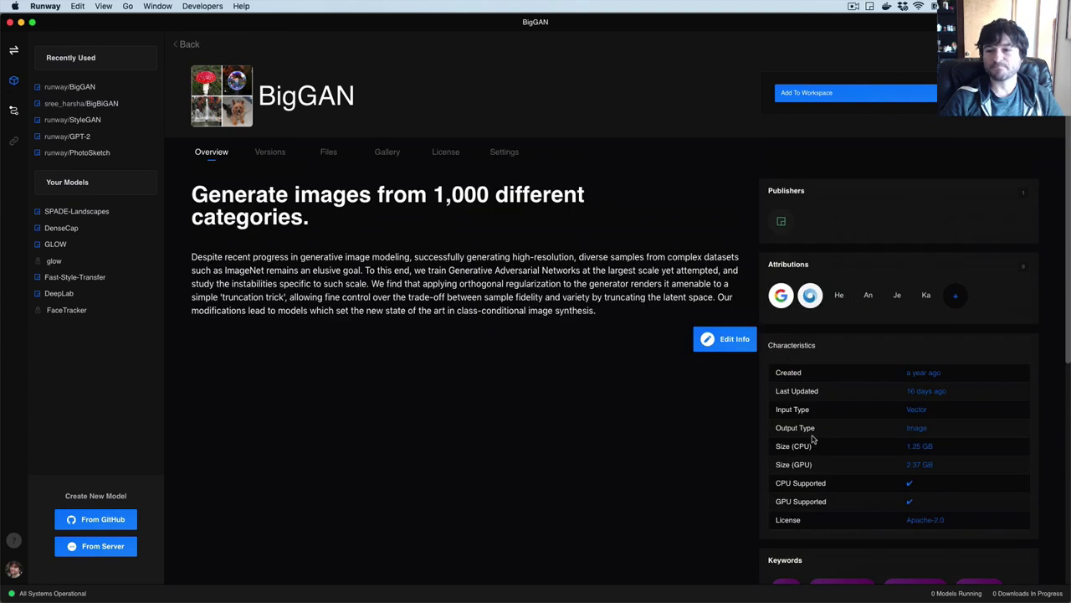
{"action": "left_click", "coordinate": [853, 92]}
{"action": "left_click", "coordinate": [820, 109]}
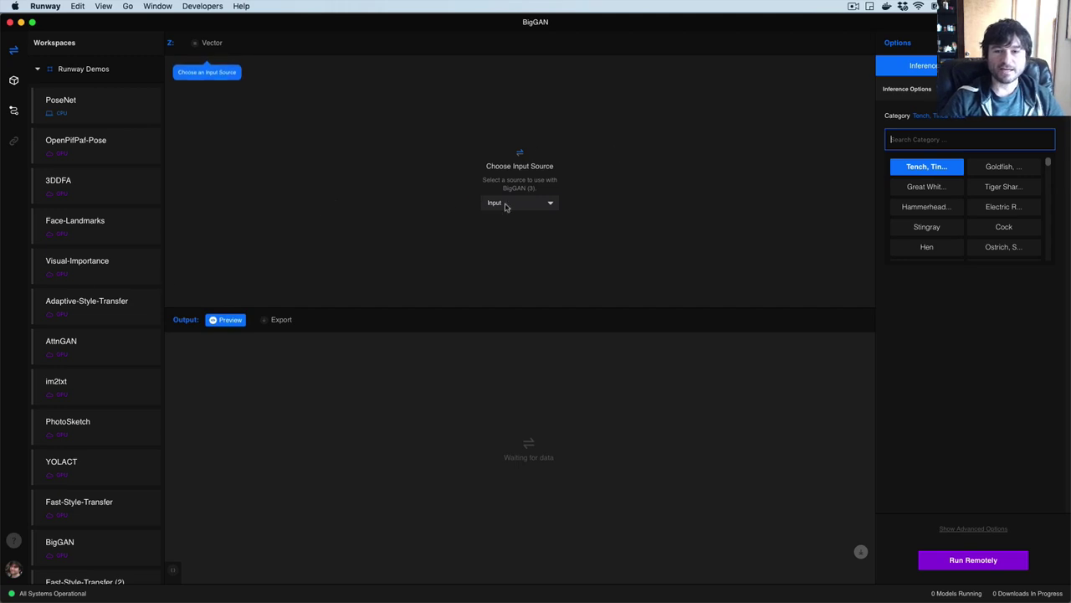
Step: Run BigGAN remotely with Vector as the input source and Desk as the category
{"action": "left_click", "coordinate": [506, 205]}
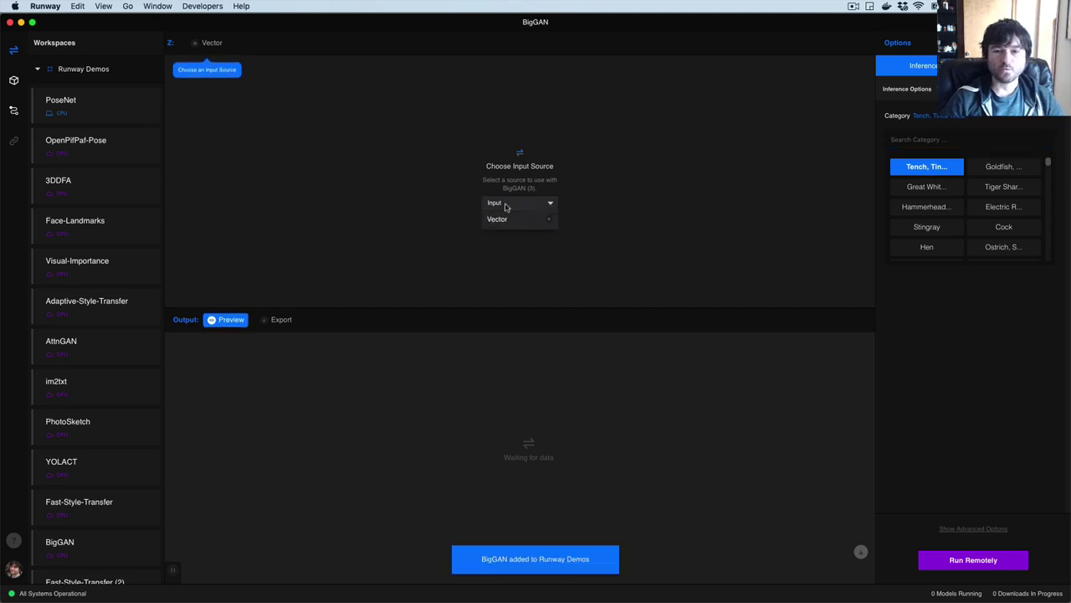
{"action": "left_click", "coordinate": [517, 219]}
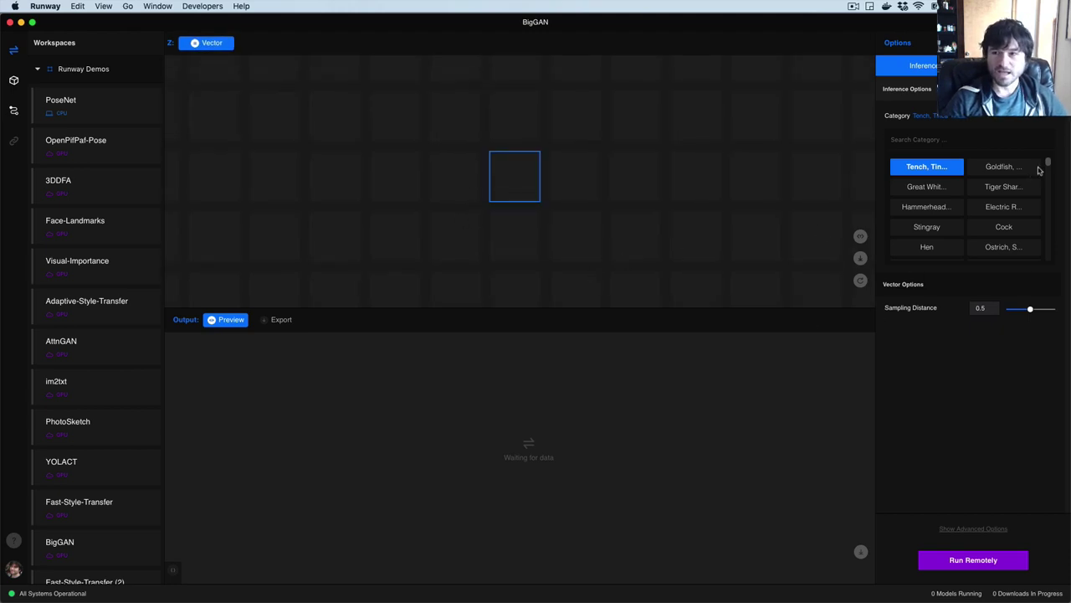
{"action": "left_click_drag", "start_coordinate": [1048, 164], "coordinate": [1051, 215]}
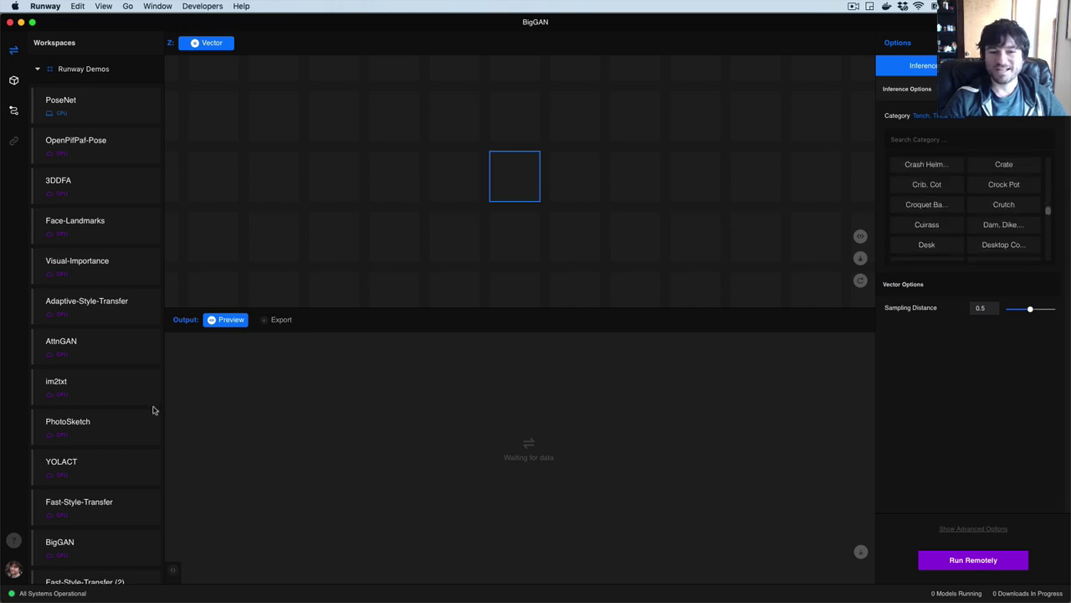
{"action": "left_click", "coordinate": [1008, 562]}
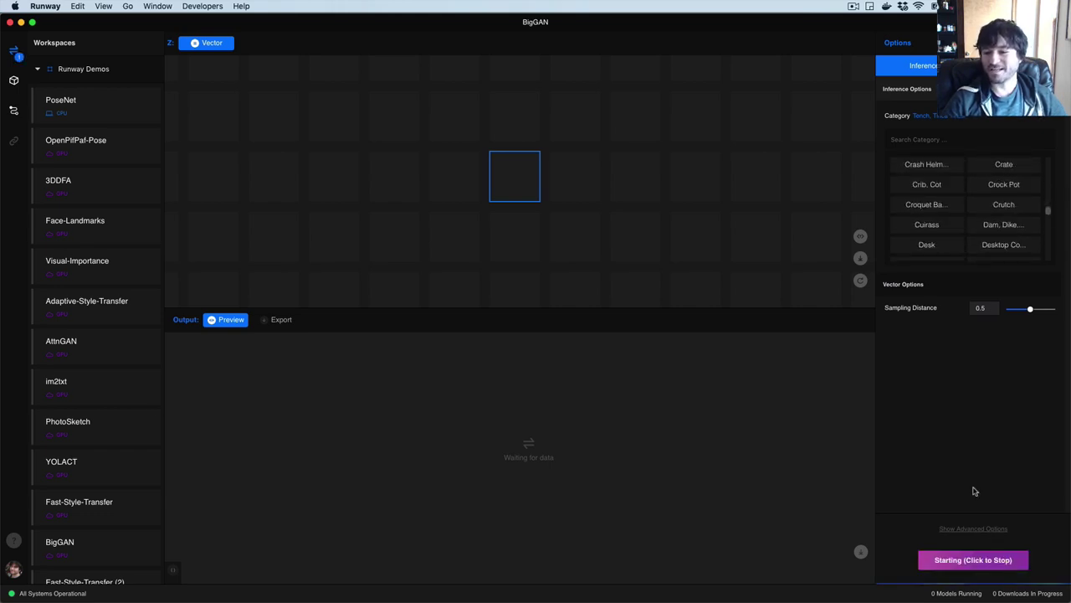
{"action": "left_click", "coordinate": [924, 248]}
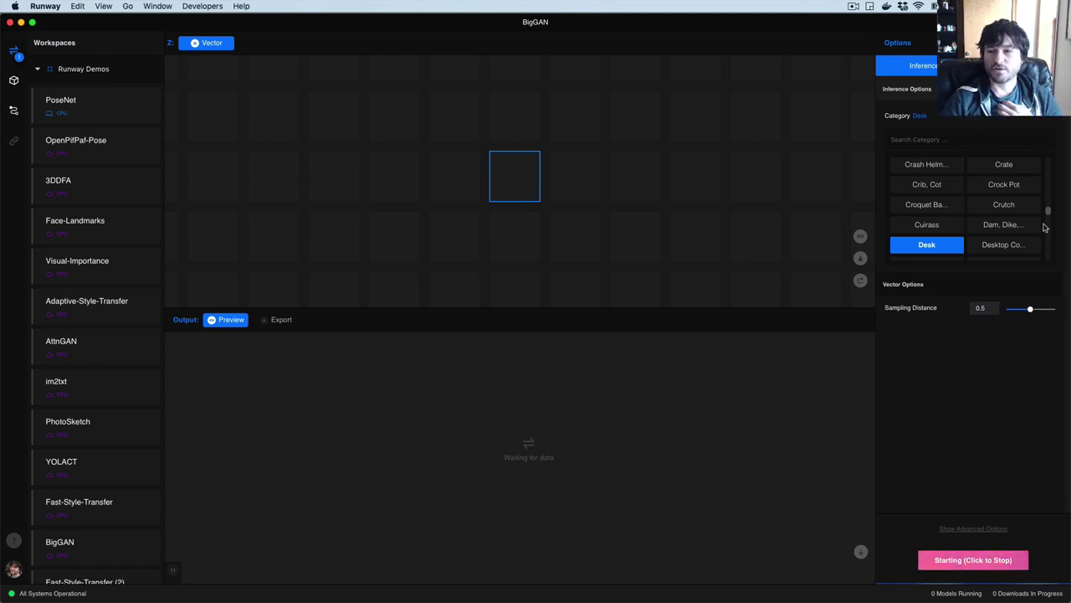
{"action": "left_click_drag", "start_coordinate": [1048, 216], "coordinate": [1051, 217]}
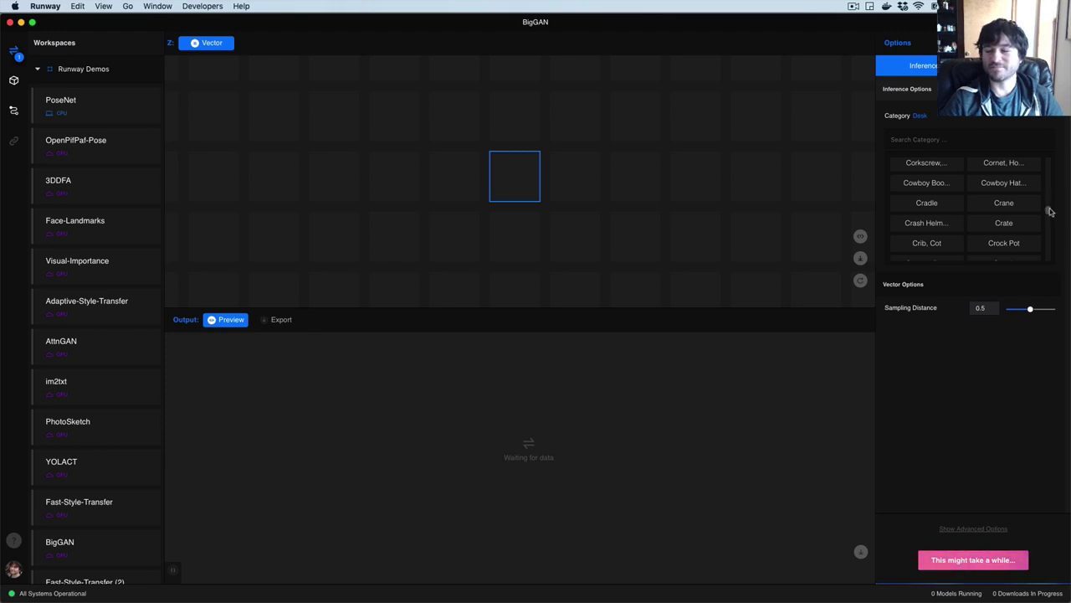
{"action": "left_click_drag", "start_coordinate": [1049, 213], "coordinate": [1051, 208]}
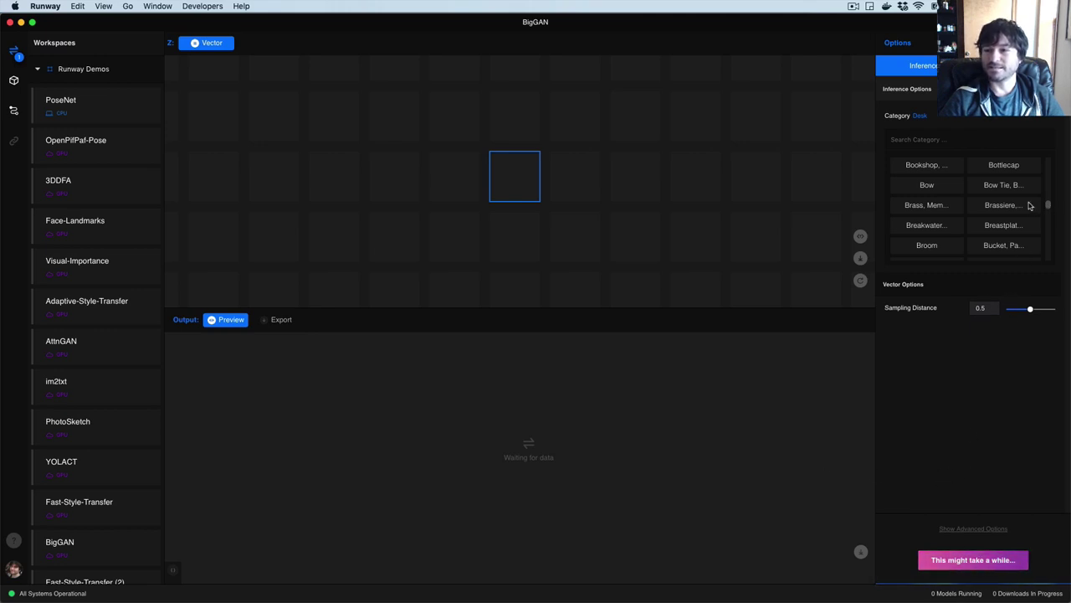
{"action": "mouse_move", "coordinate": [1049, 209]}
{"action": "left_mouse_down"}
{"action": "mouse_move", "coordinate": [1048, 186]}
{"action": "mouse_move", "coordinate": [1040, 216]}
{"action": "left_mouse_up"}
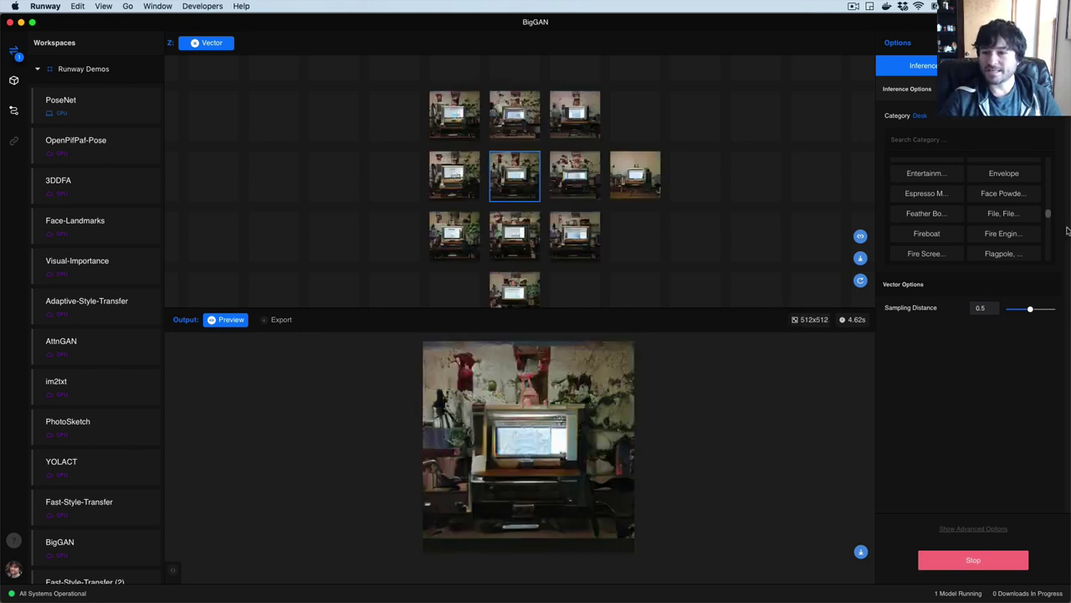
{"action": "left_click_drag", "start_coordinate": [1050, 219], "coordinate": [1049, 203]}
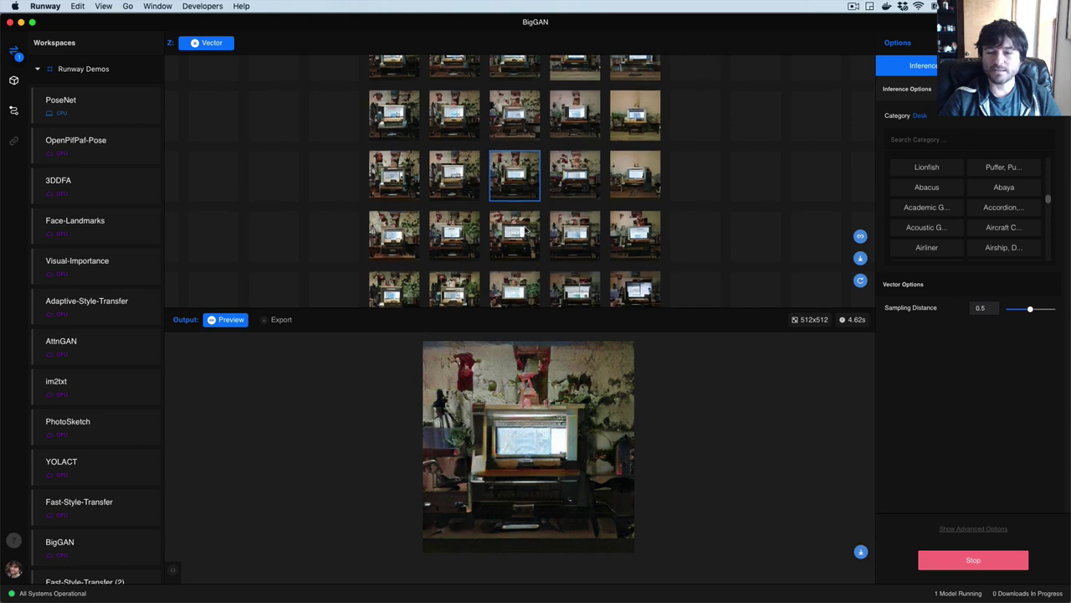
Step: Preview several desk samples from the vector grid and set the sampling distance to 1
{"action": "left_click", "coordinate": [529, 233]}
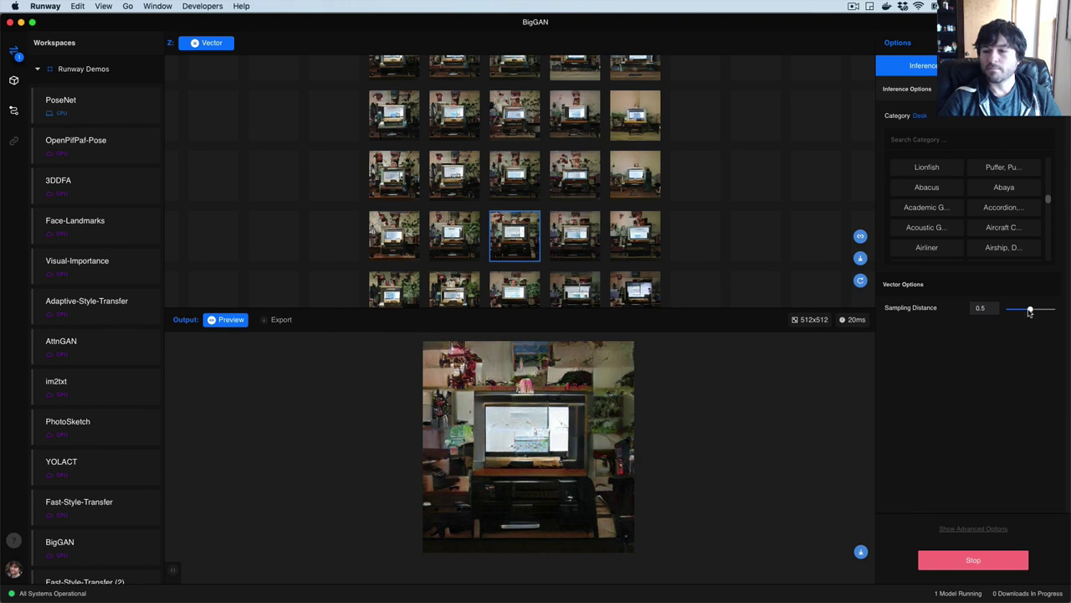
{"action": "left_click_drag", "start_coordinate": [1029, 311], "coordinate": [1056, 312]}
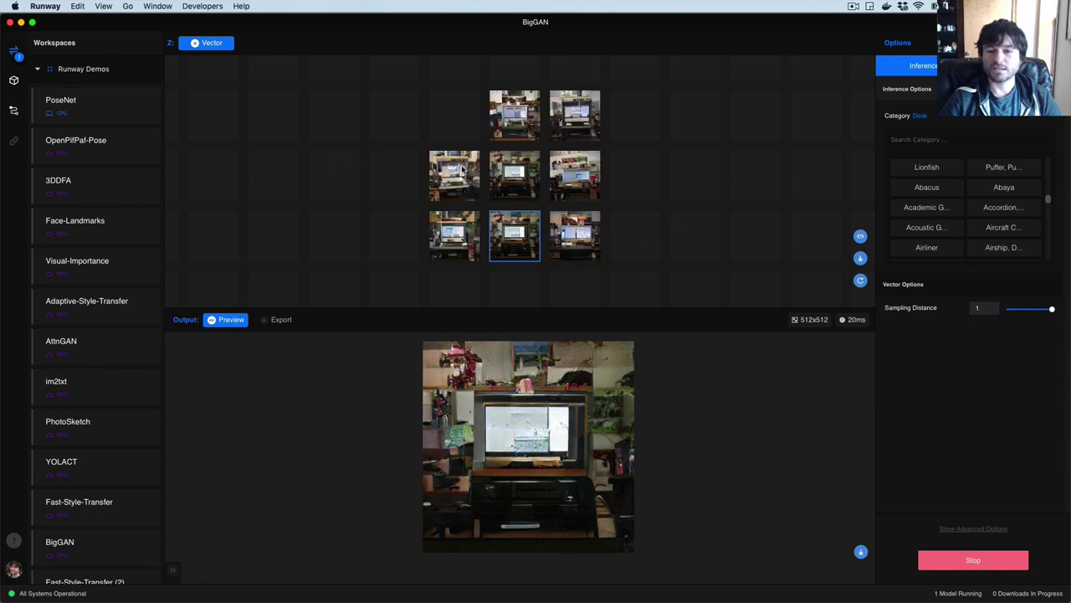
{"action": "left_click", "coordinate": [454, 175]}
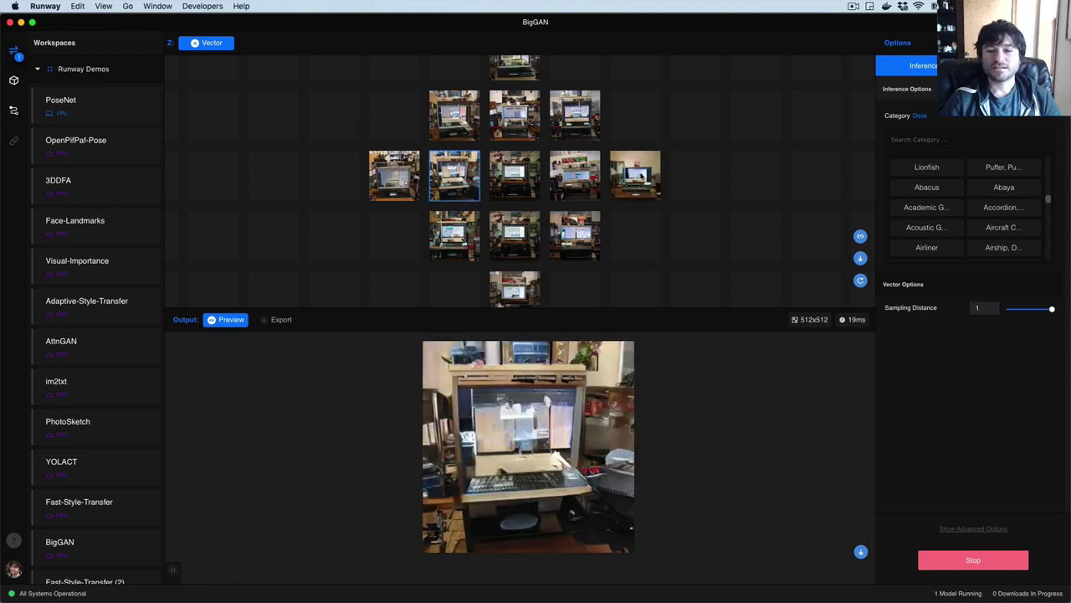
{"action": "left_click", "coordinate": [635, 175]}
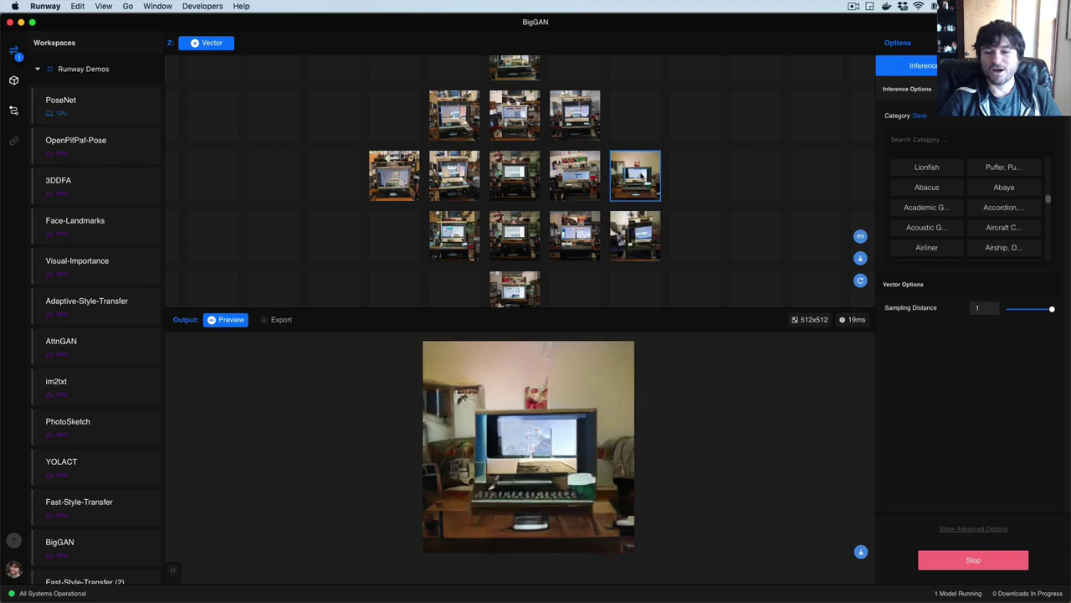
Step: Switch the BigGAN category to Acoustic Guitar and preview different generated guitar samples in the vector grid
{"action": "left_click", "coordinate": [923, 232]}
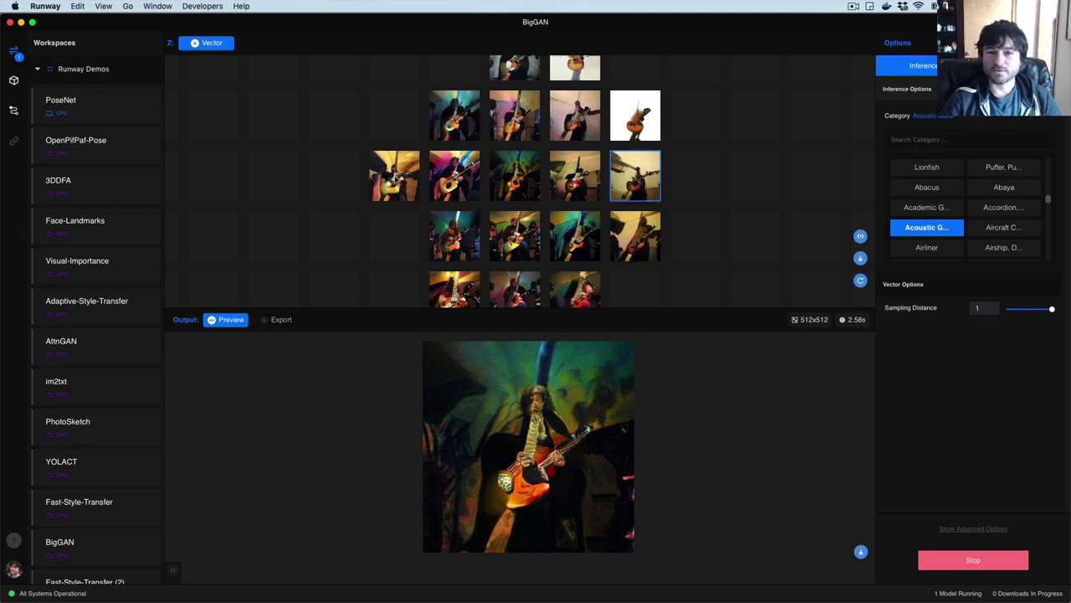
{"action": "left_click", "coordinate": [395, 178]}
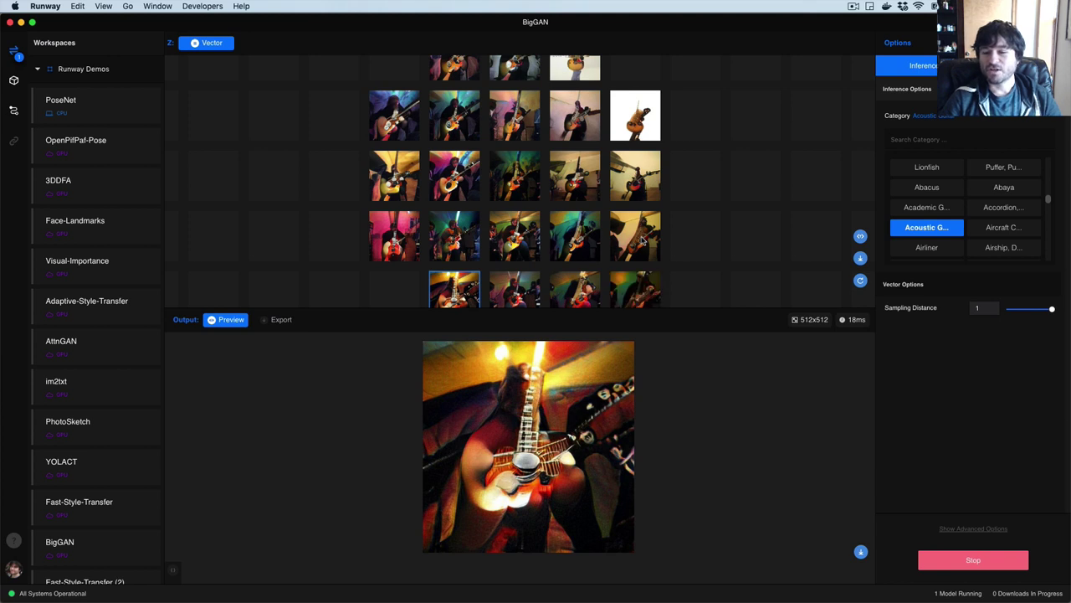
{"action": "left_click", "coordinate": [647, 220]}
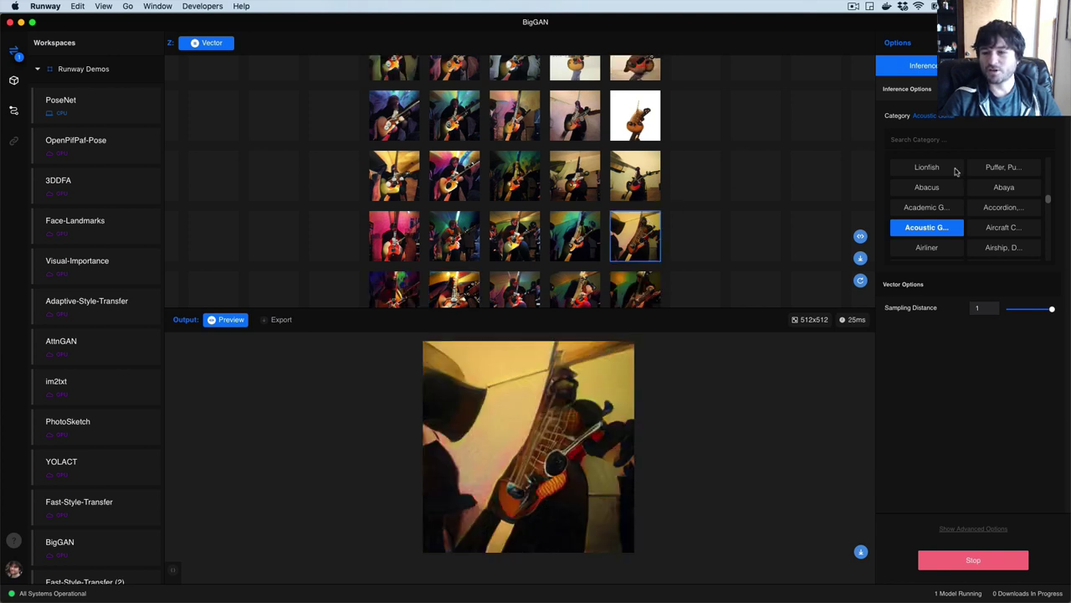
Step: Switch the BigGAN category to Fly and preview the fly sample with the red eye on yellow-green leaves
{"action": "scroll", "coordinate": [1005, 217], "scroll_direction": "down", "scroll_amount": 10}
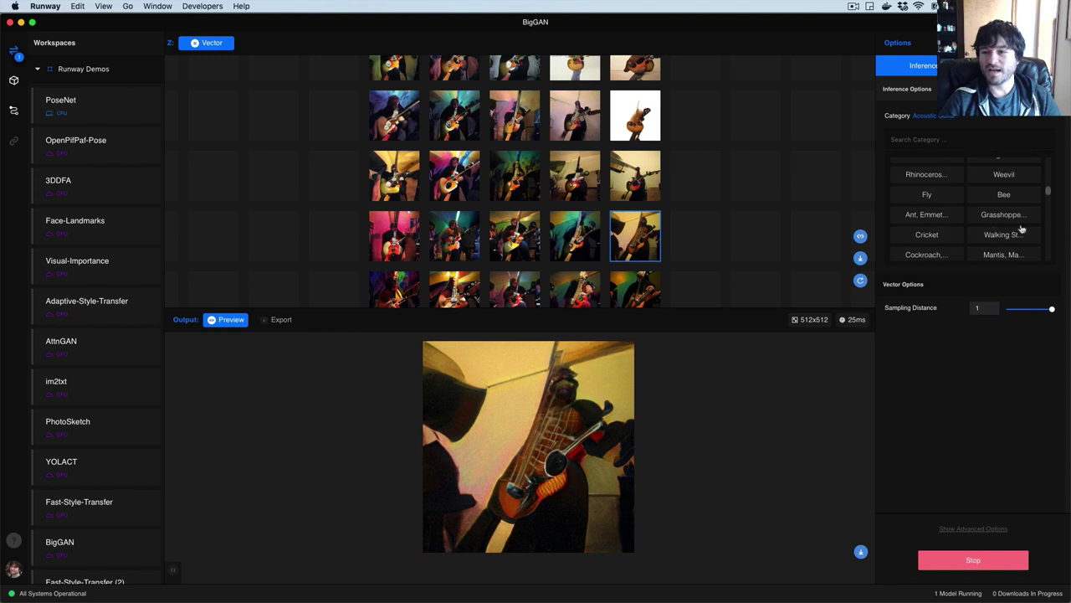
{"action": "left_click", "coordinate": [928, 196]}
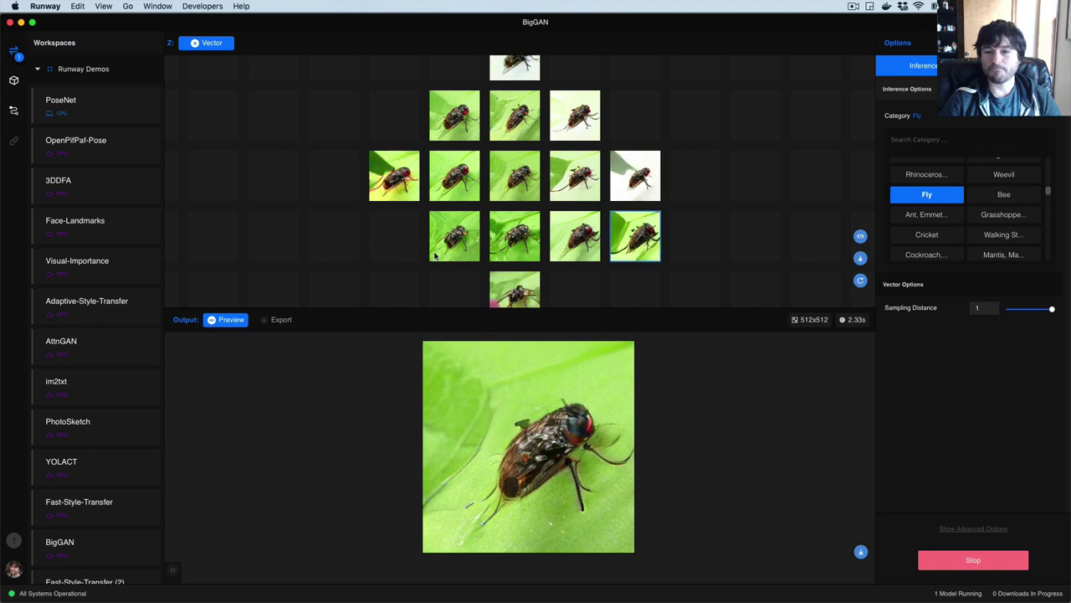
{"action": "left_click", "coordinate": [379, 191]}
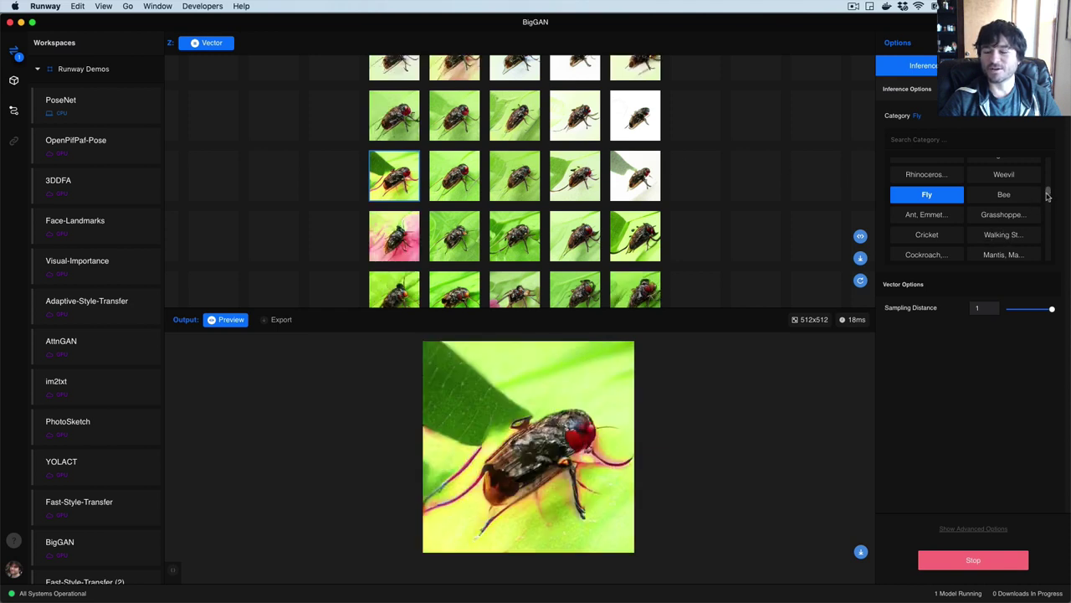
Step: Switch the BigGAN category to Sweatshirt to generate a new grid of samples
{"action": "left_click_drag", "start_coordinate": [1047, 195], "coordinate": [1056, 247]}
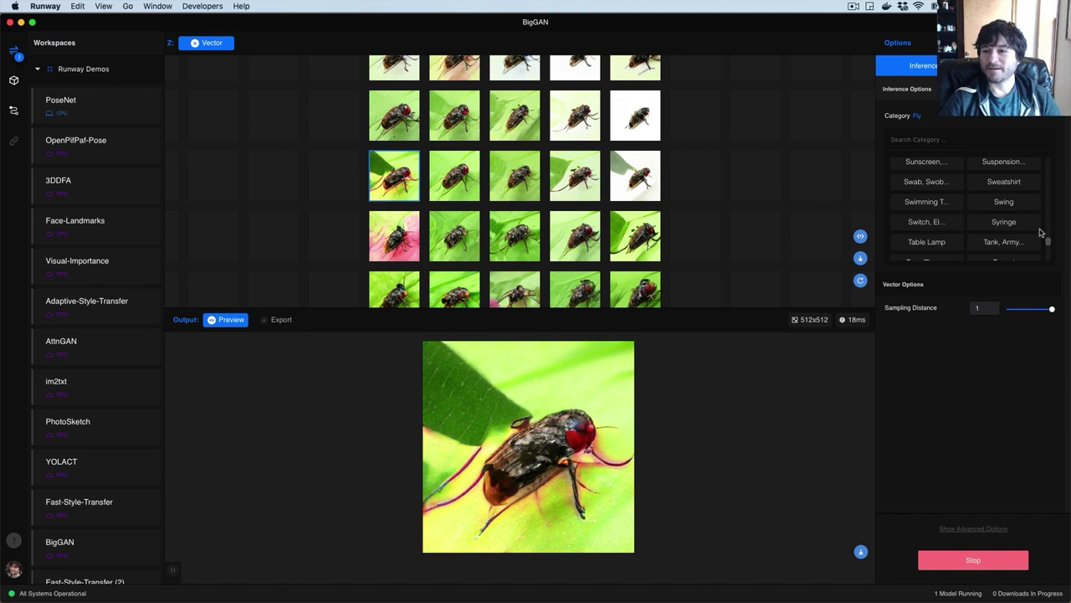
{"action": "left_click", "coordinate": [1013, 182]}
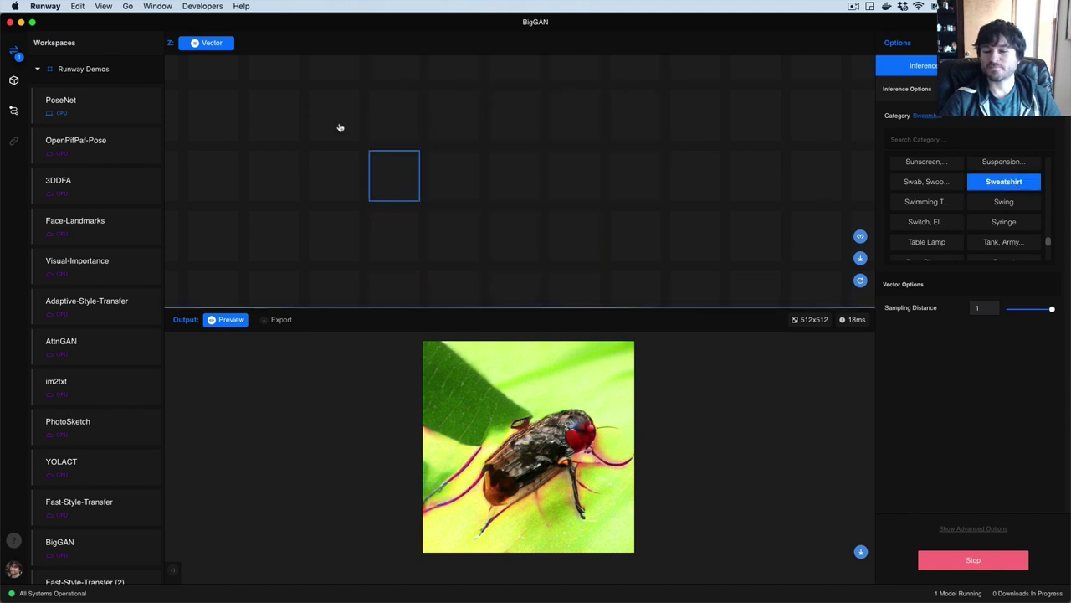
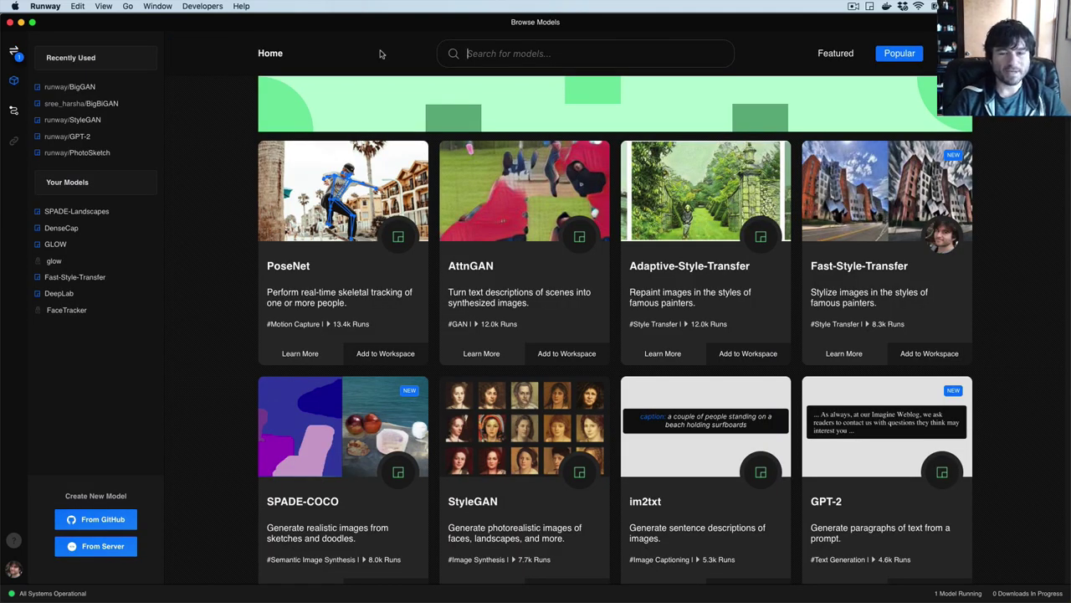
Step: Search the model library for "biggan" and add the BigBiGAN model to the Runway Demos workspace
{"action": "type", "text": "biggan"}
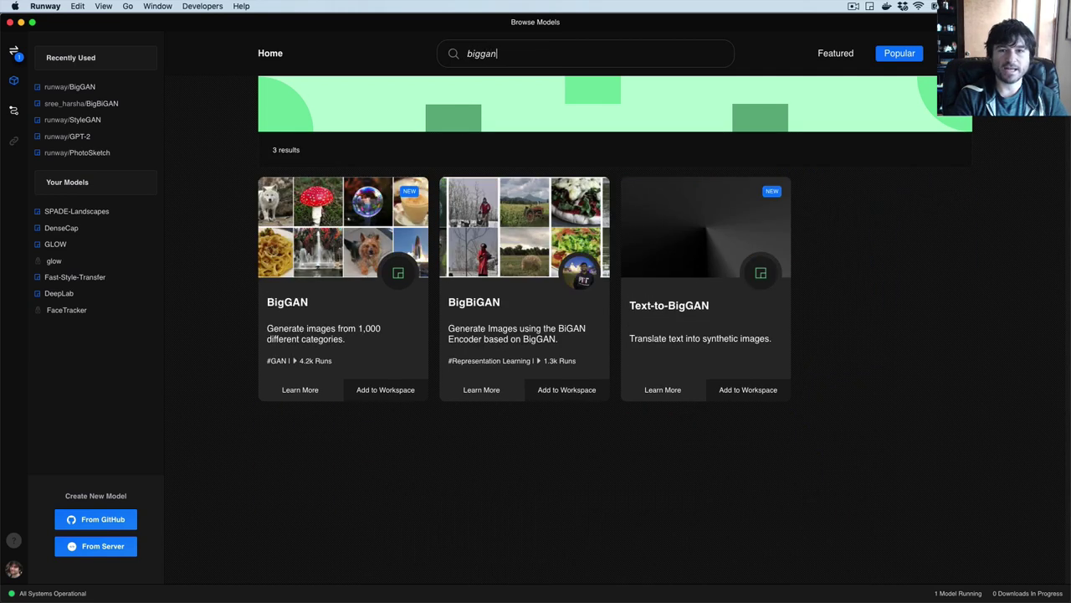
{"action": "left_click", "coordinate": [503, 262]}
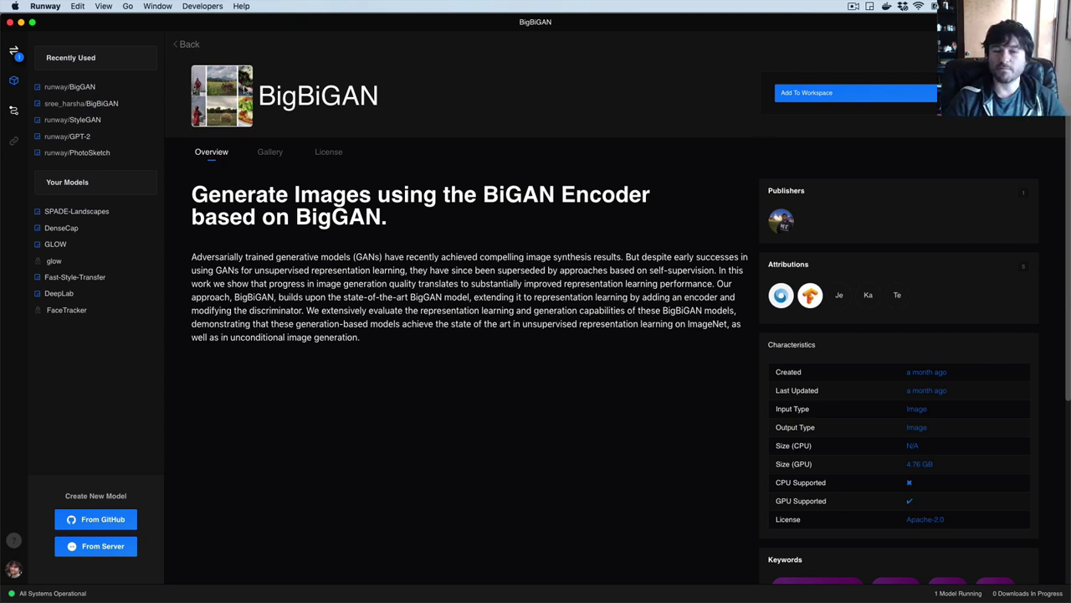
{"action": "left_click", "coordinate": [856, 96]}
{"action": "left_click", "coordinate": [818, 108]}
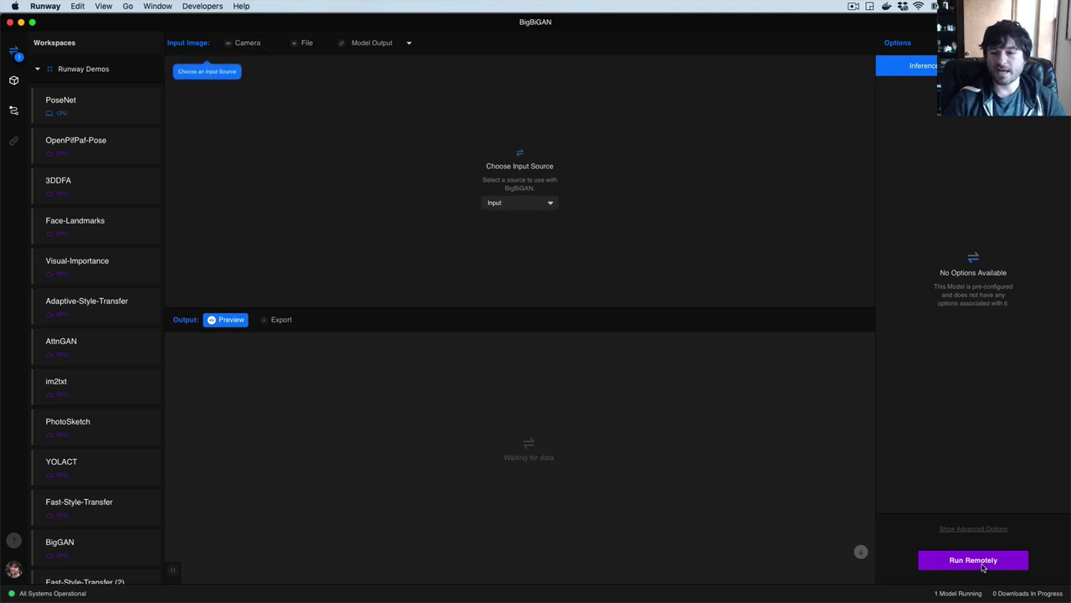
Step: Run BigBiGAN remotely and load Valley-Taurus-Mountains-Turkey.jpg from the sampleimages folder as its file input
{"action": "left_click", "coordinate": [984, 565]}
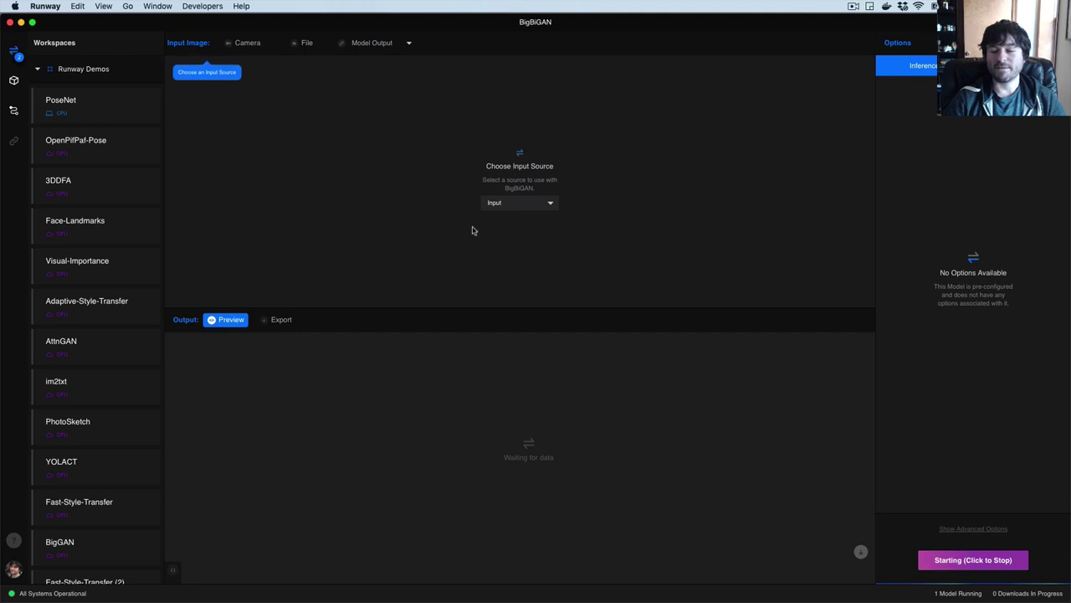
{"action": "left_click", "coordinate": [516, 207]}
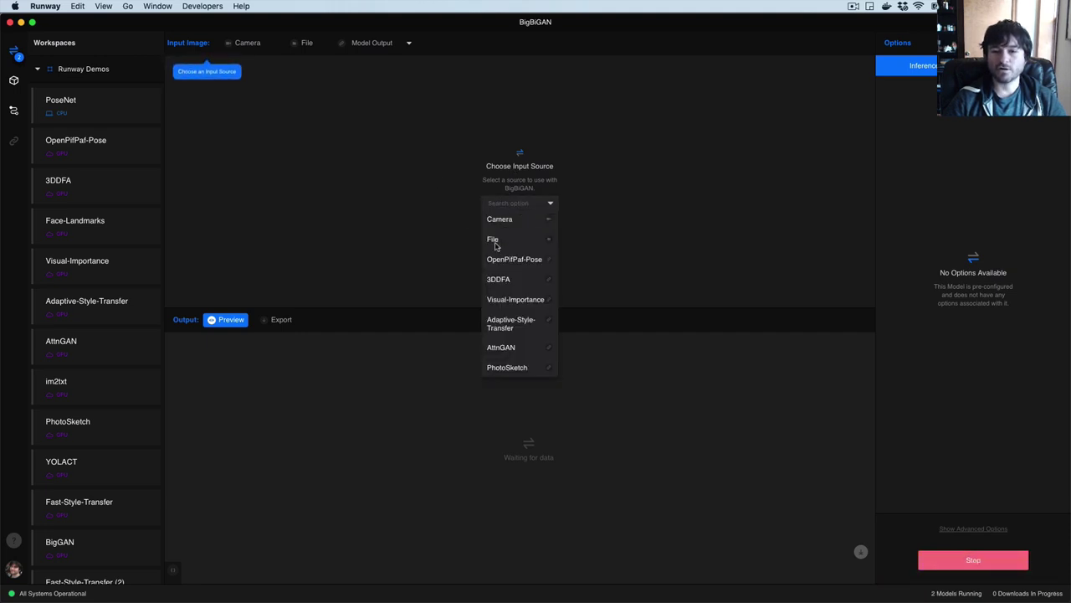
{"action": "left_click", "coordinate": [506, 241]}
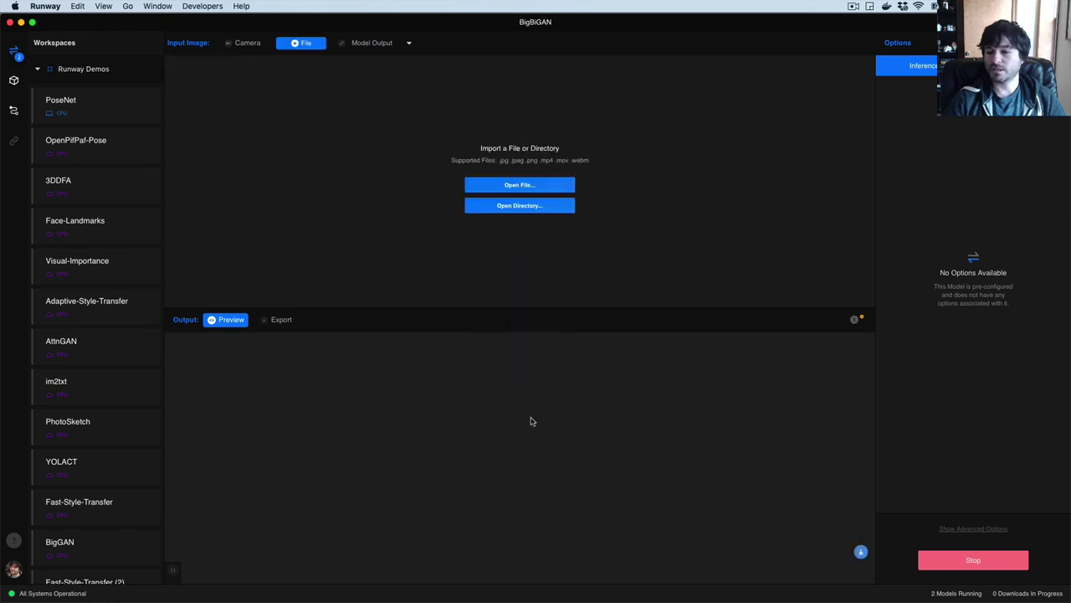
{"action": "left_click", "coordinate": [521, 191]}
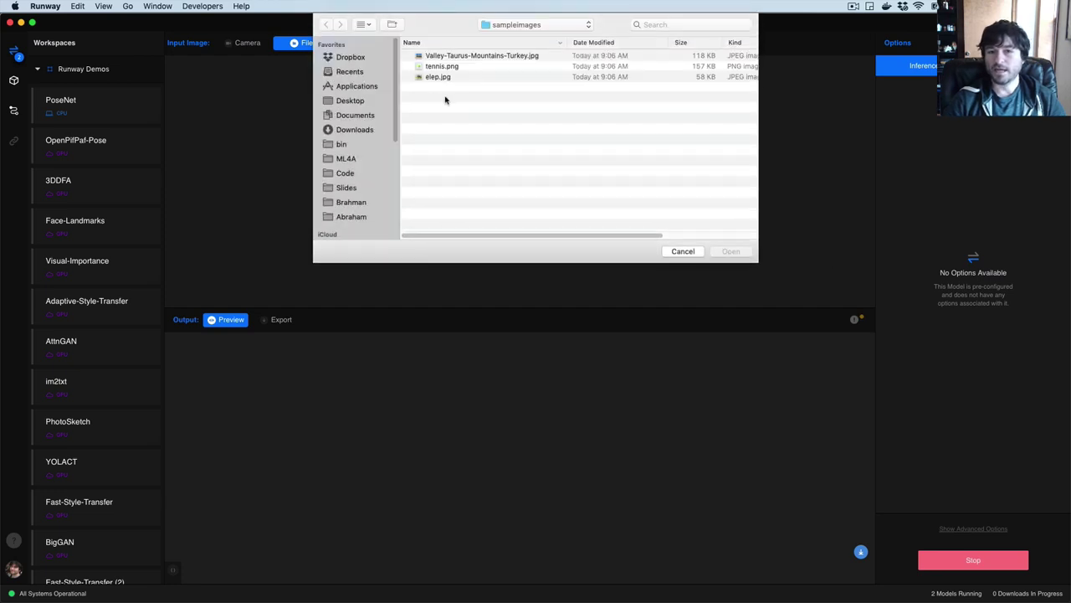
{"action": "left_click", "coordinate": [469, 57]}
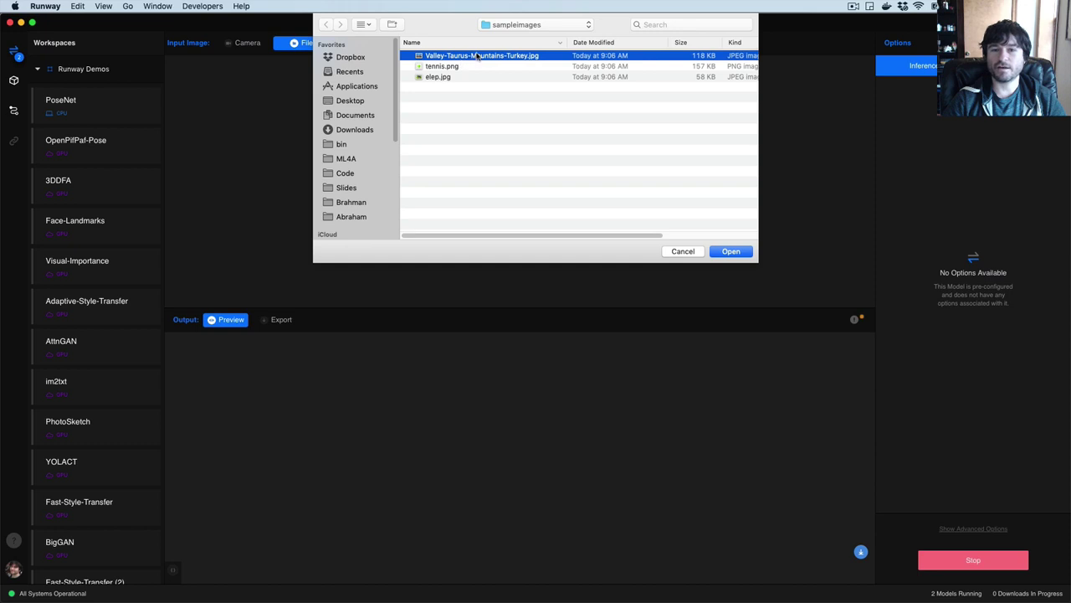
{"action": "double_click", "coordinate": [478, 55]}
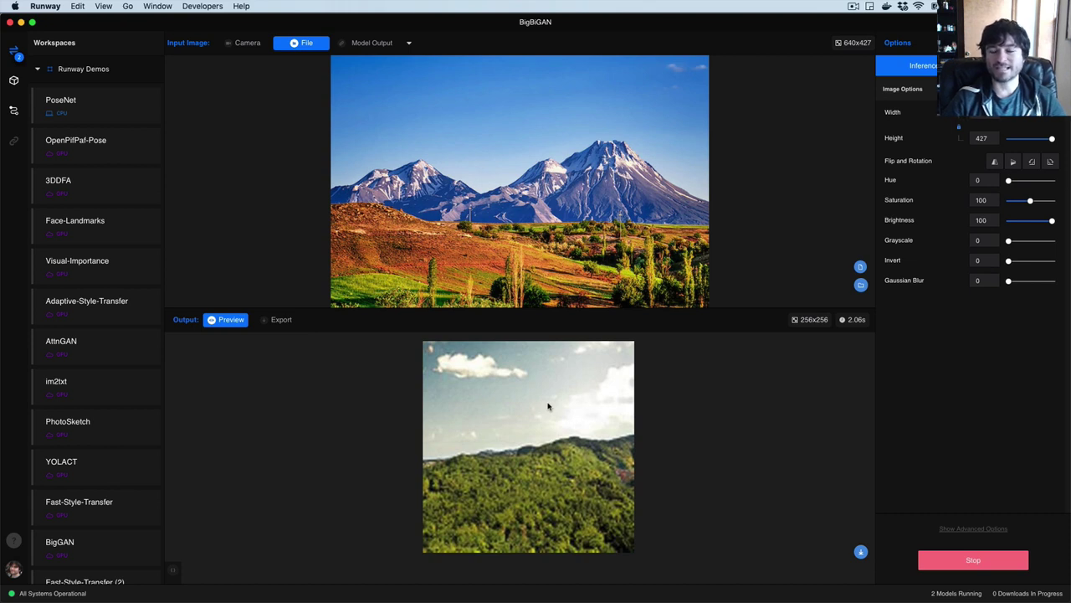
Step: Feed tennis.png and elep.jpg to BigBiGAN one after the other as input images
{"action": "left_click", "coordinate": [860, 268]}
{"action": "double_click", "coordinate": [442, 67]}
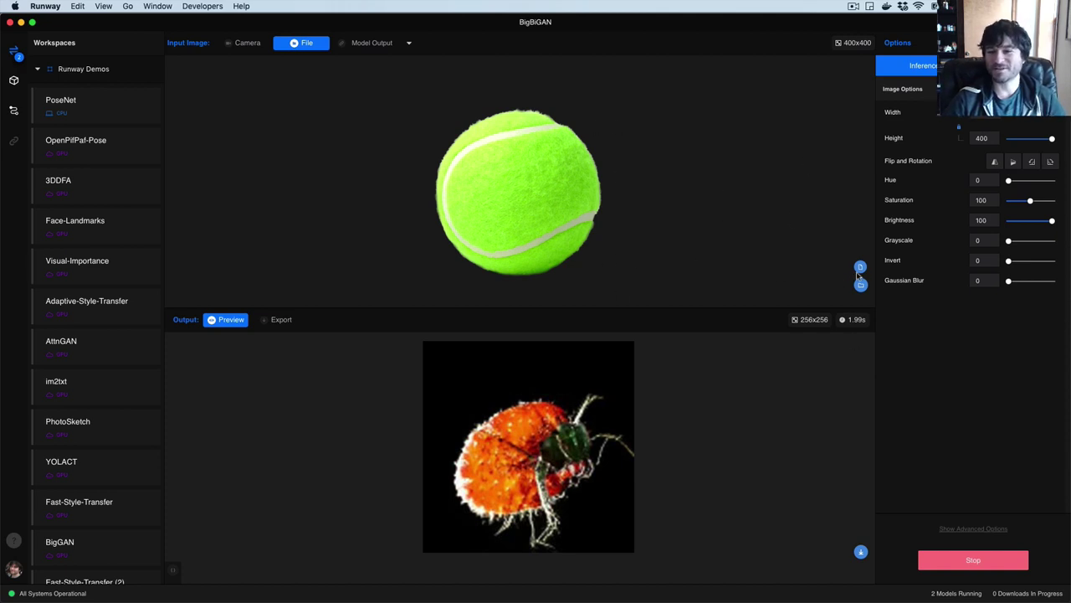
{"action": "left_click", "coordinate": [859, 268]}
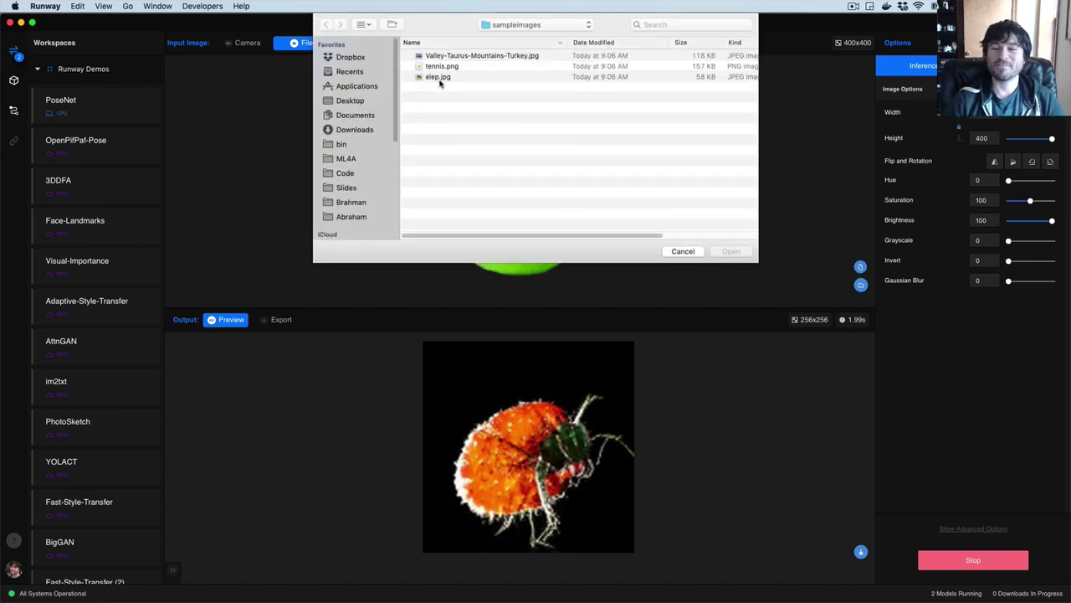
{"action": "double_click", "coordinate": [439, 79]}
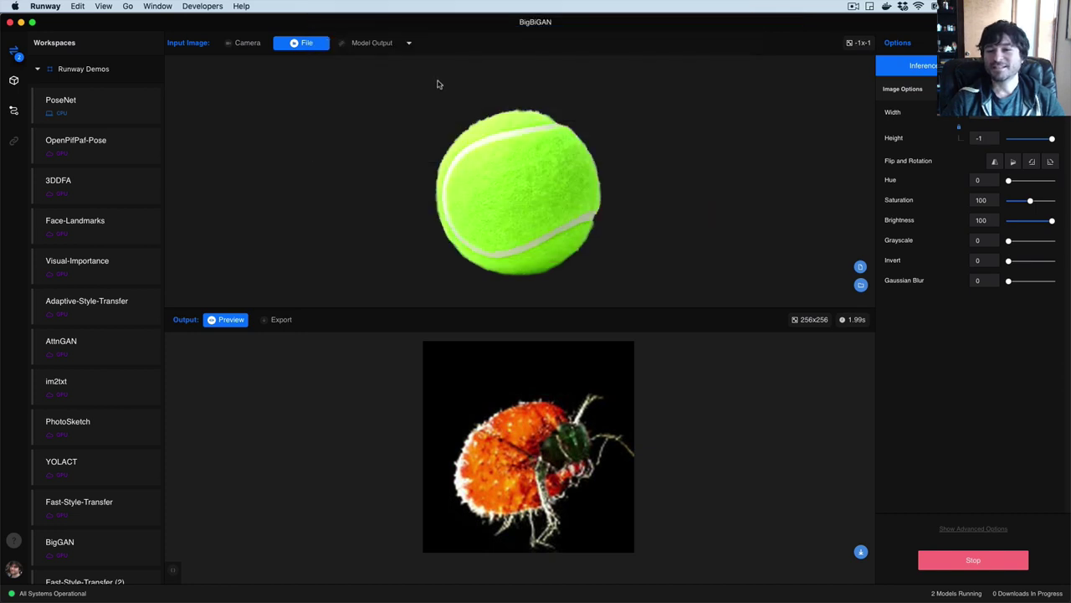